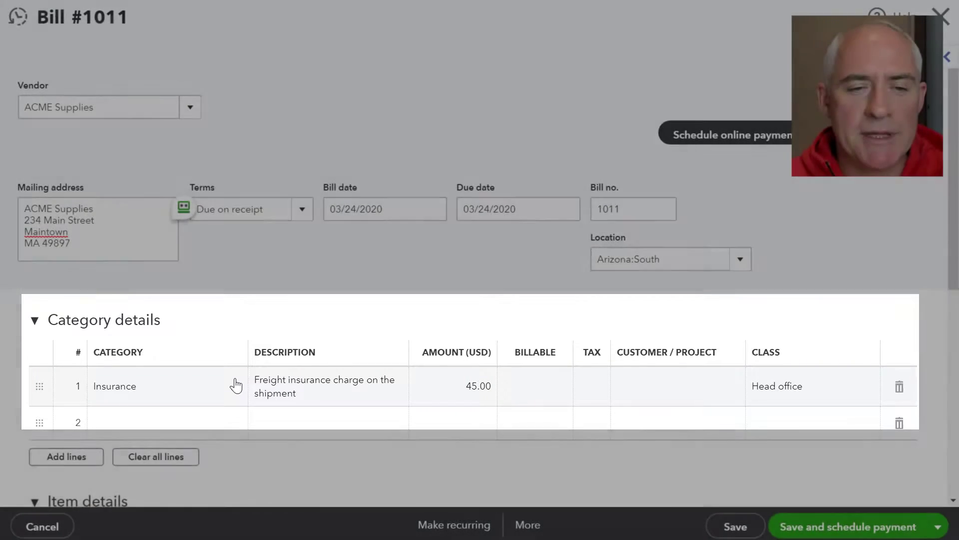
{"action": "left_click", "coordinate": [236, 386]}
{"action": "left_click", "coordinate": [233, 388]}
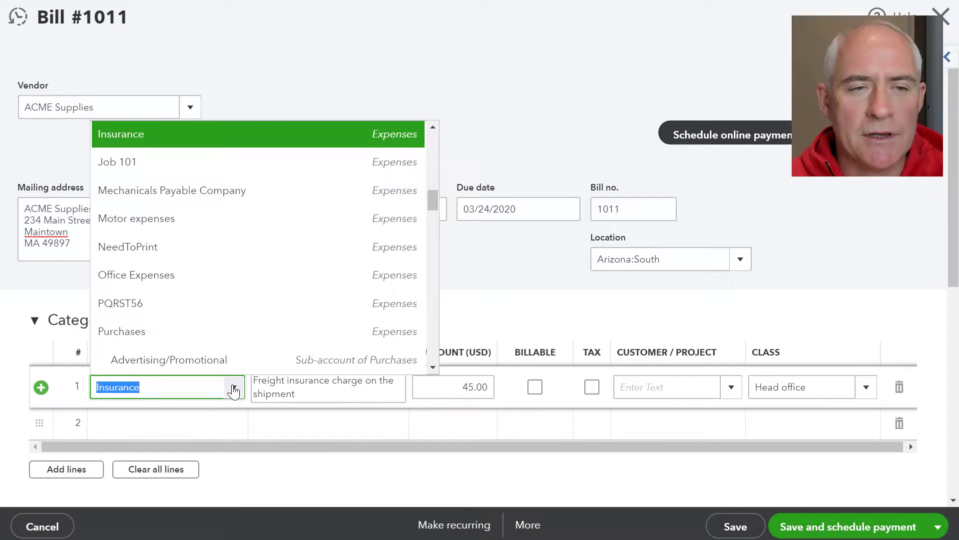
{"action": "left_click", "coordinate": [506, 281]}
{"action": "scroll", "coordinate": [436, 372], "scroll_direction": "down", "scroll_amount": 1}
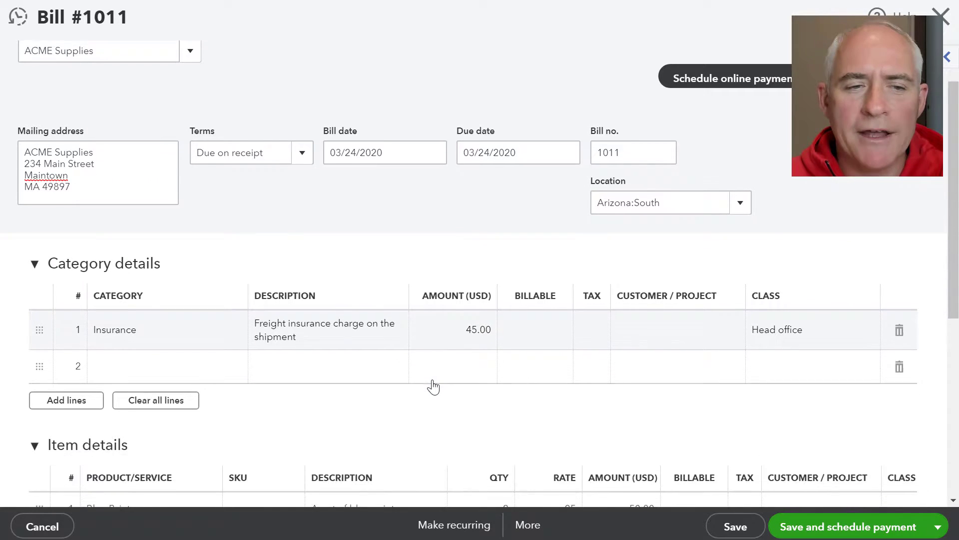
{"action": "scroll", "coordinate": [433, 387], "scroll_direction": "down", "scroll_amount": 1}
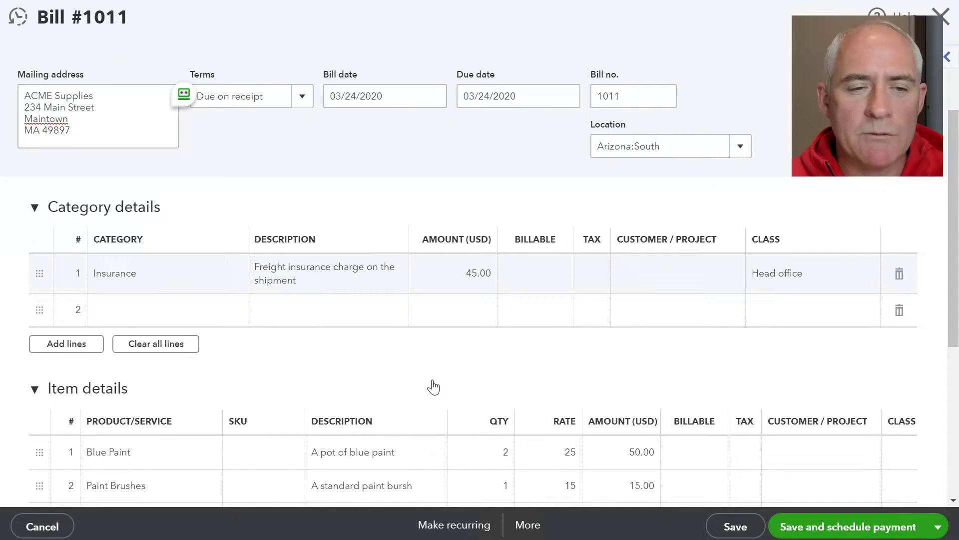
{"action": "scroll", "coordinate": [433, 386], "scroll_direction": "down", "scroll_amount": 1}
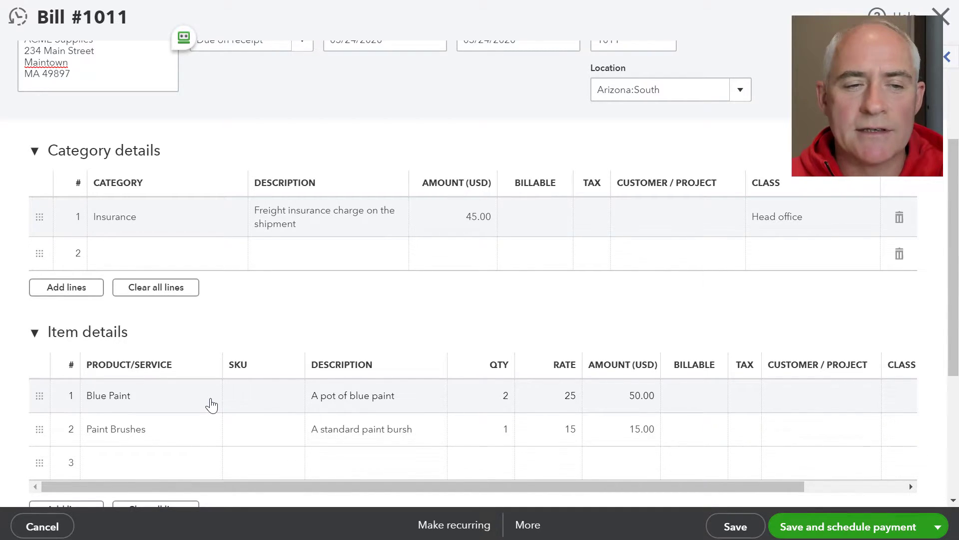
{"action": "scroll", "coordinate": [212, 405], "scroll_direction": "down", "scroll_amount": 5}
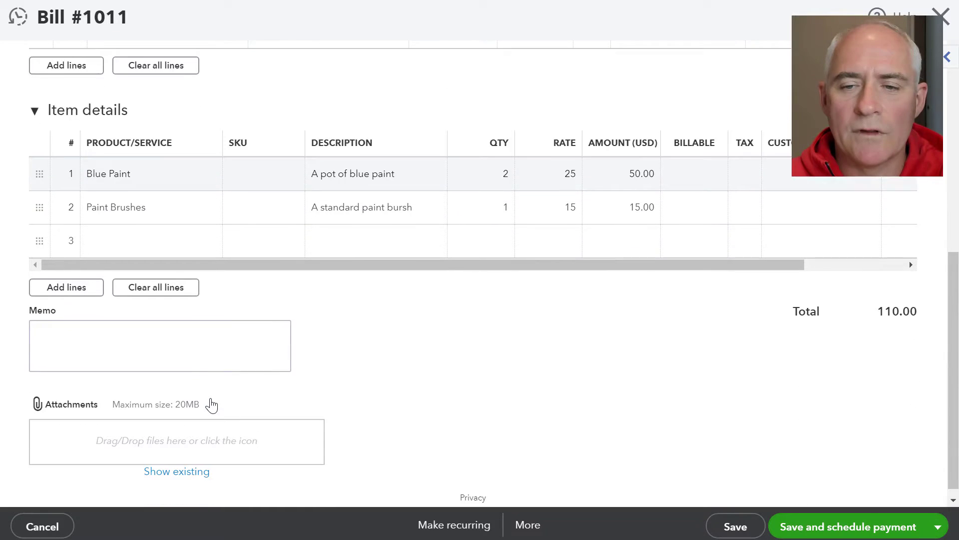
Save the open bill in QuickBooks Online
{"action": "left_click", "coordinate": [751, 527]}
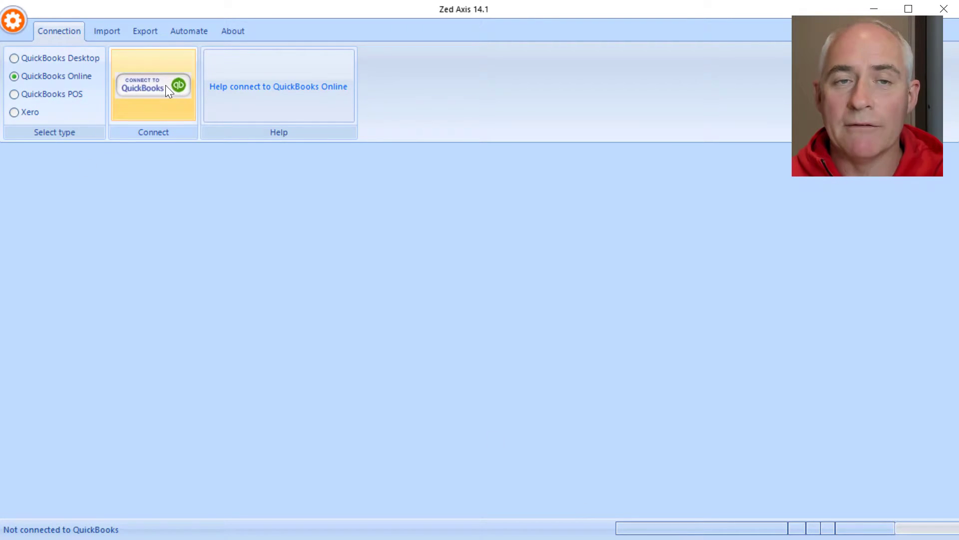
Authorise access to the Mountain View Architects Inc company and save the connection tokens in Zed Axis
{"action": "left_click", "coordinate": [160, 86]}
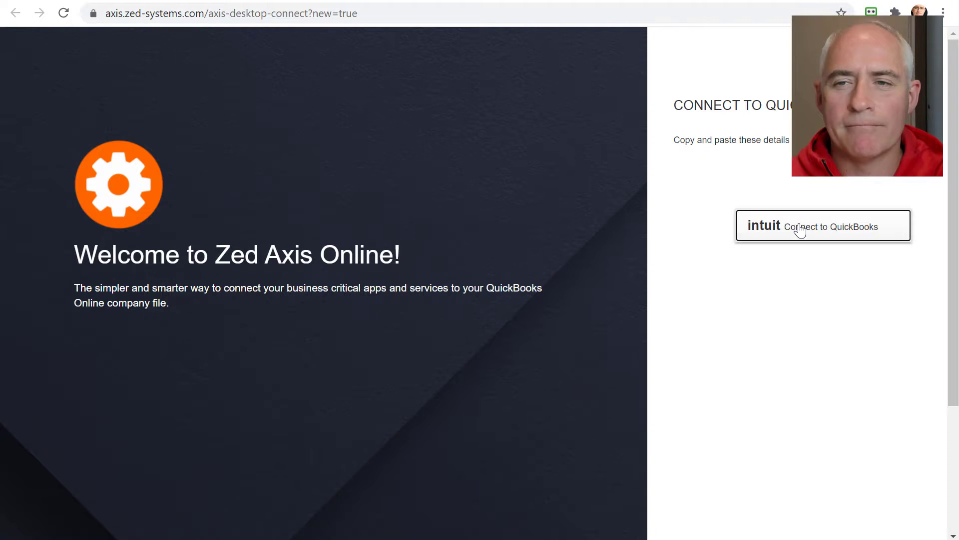
{"action": "left_click", "coordinate": [800, 229]}
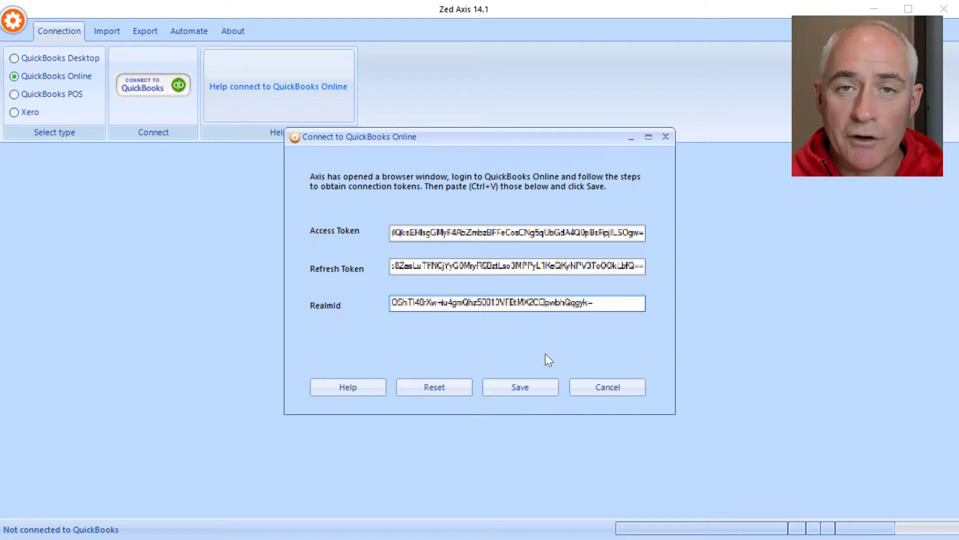
{"action": "left_click", "coordinate": [531, 389]}
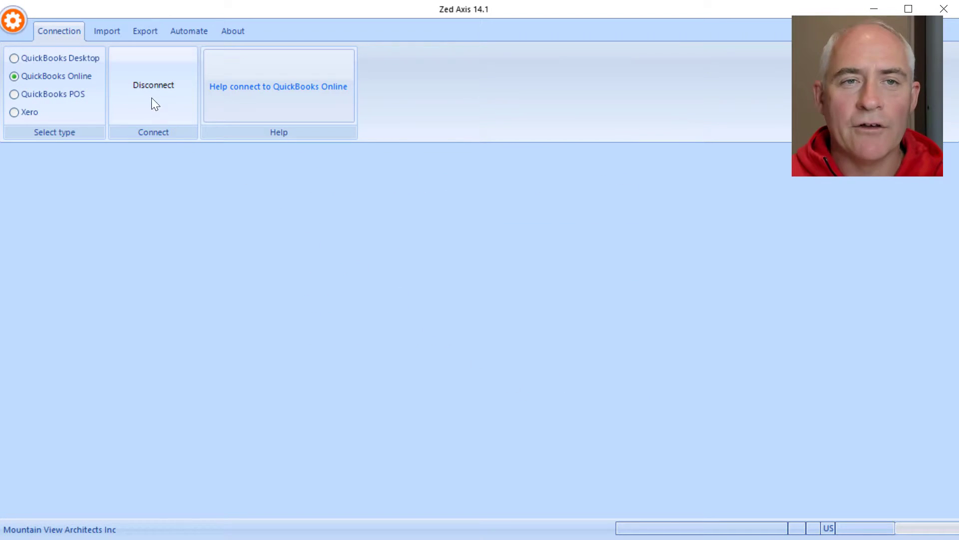
Load Bills_qbo.txt from Test Data > QuickBooks Online into the Import grid
{"action": "left_click", "coordinate": [111, 34]}
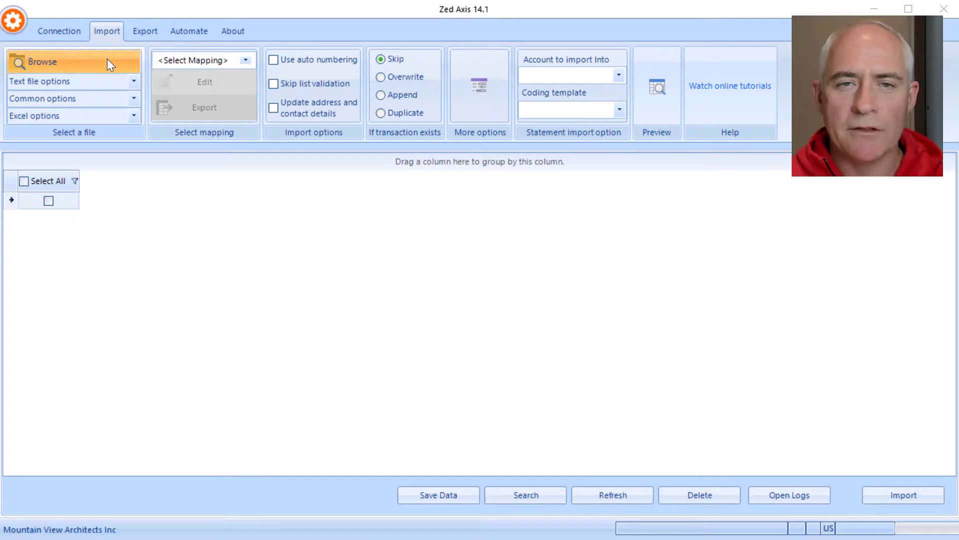
{"action": "left_click", "coordinate": [108, 63]}
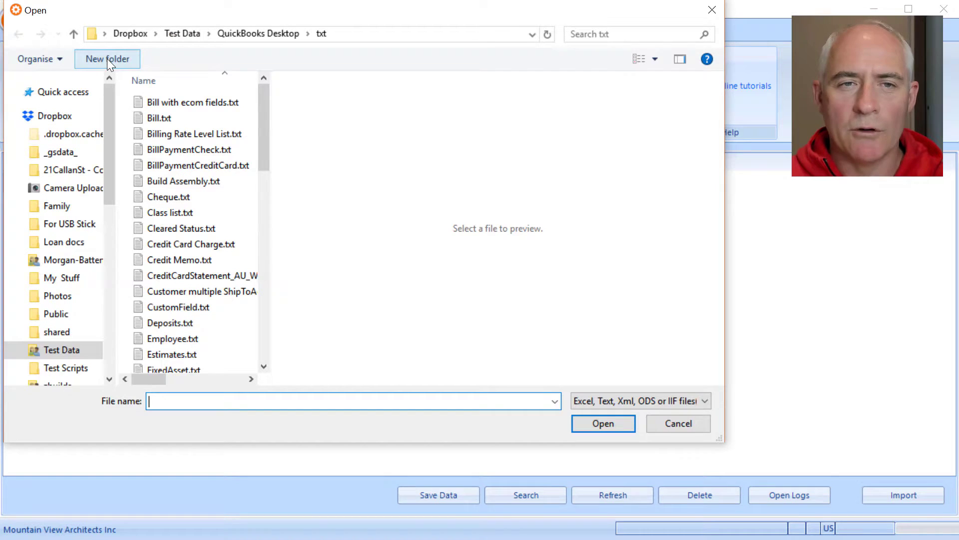
{"action": "left_click", "coordinate": [192, 34]}
{"action": "double_click", "coordinate": [199, 164]}
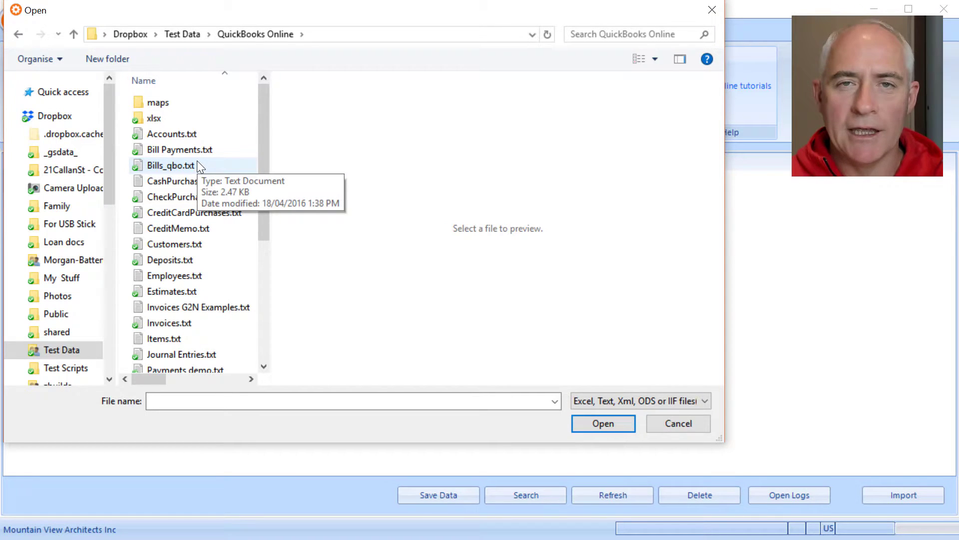
{"action": "double_click", "coordinate": [197, 164]}
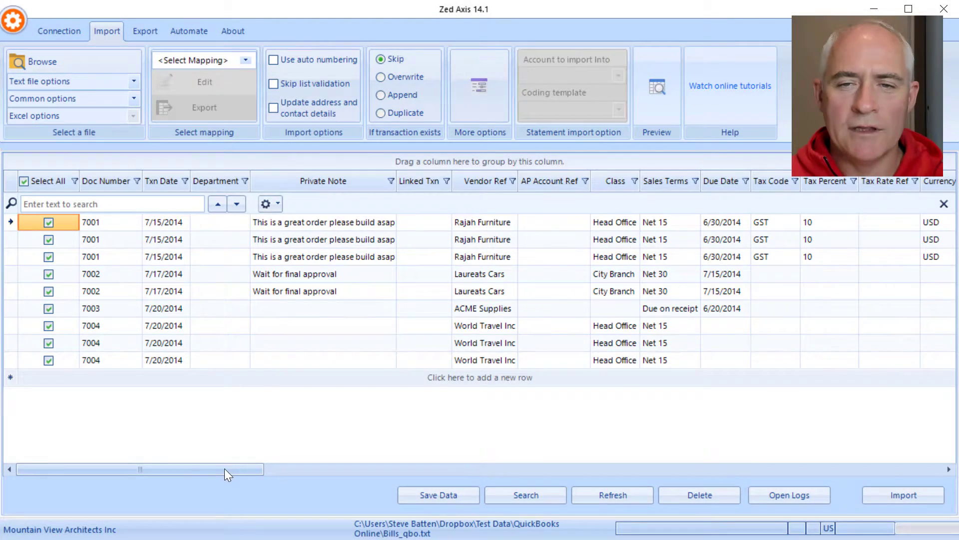
{"action": "left_click_drag", "start_coordinate": [223, 469], "coordinate": [379, 462]}
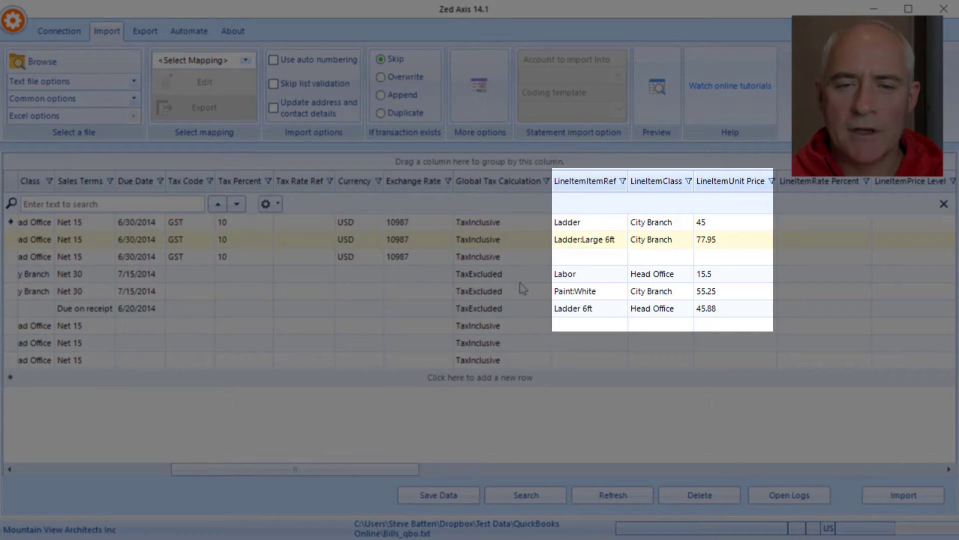
{"action": "left_click_drag", "start_coordinate": [411, 466], "coordinate": [743, 494]}
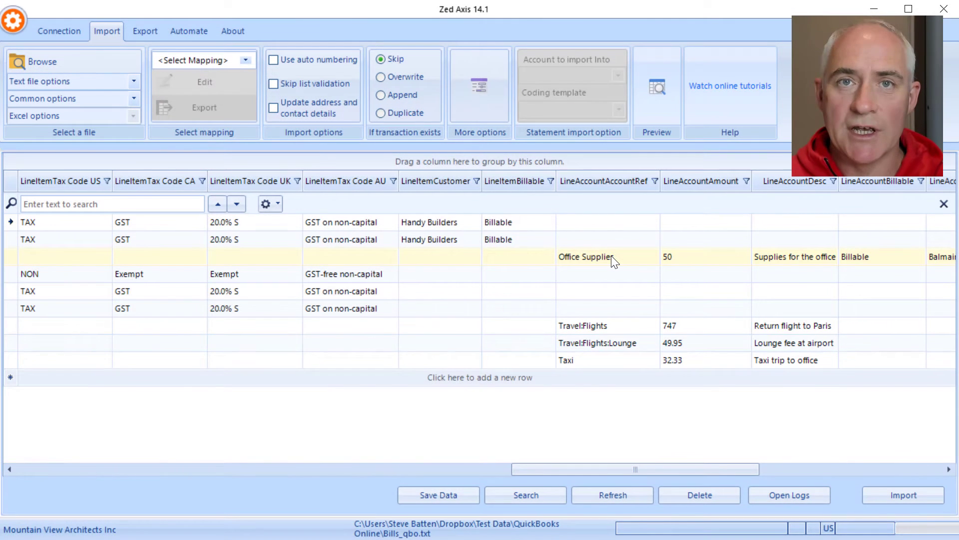
{"action": "left_click_drag", "start_coordinate": [624, 469], "coordinate": [83, 468]}
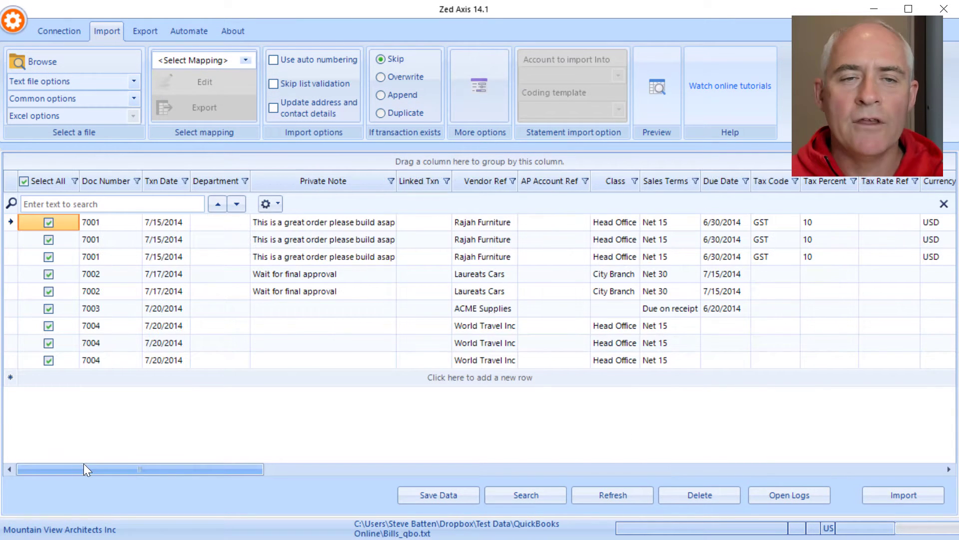
Add a new column mapping with transaction type Bill, then pick DocNumber's source column
{"action": "left_click", "coordinate": [245, 59]}
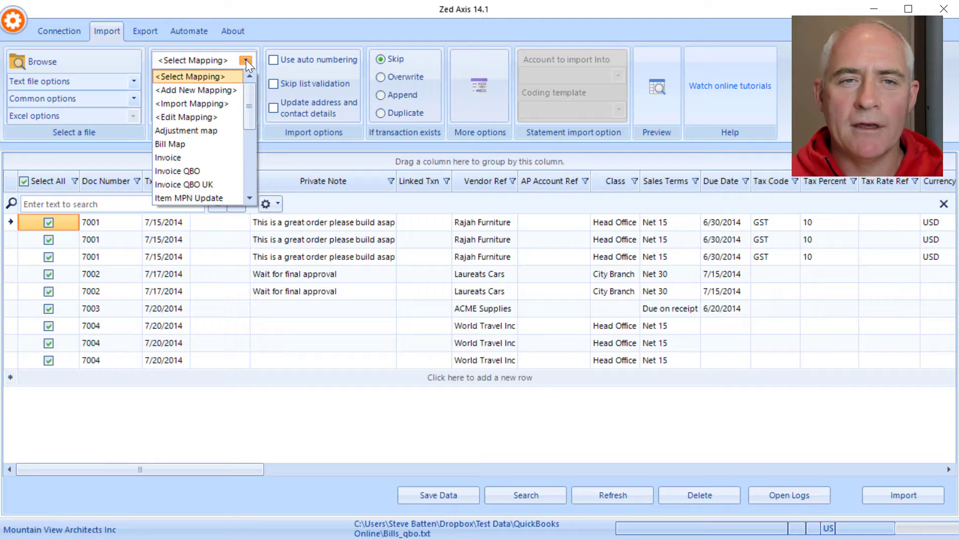
{"action": "left_click", "coordinate": [232, 90]}
{"action": "left_click", "coordinate": [433, 86]}
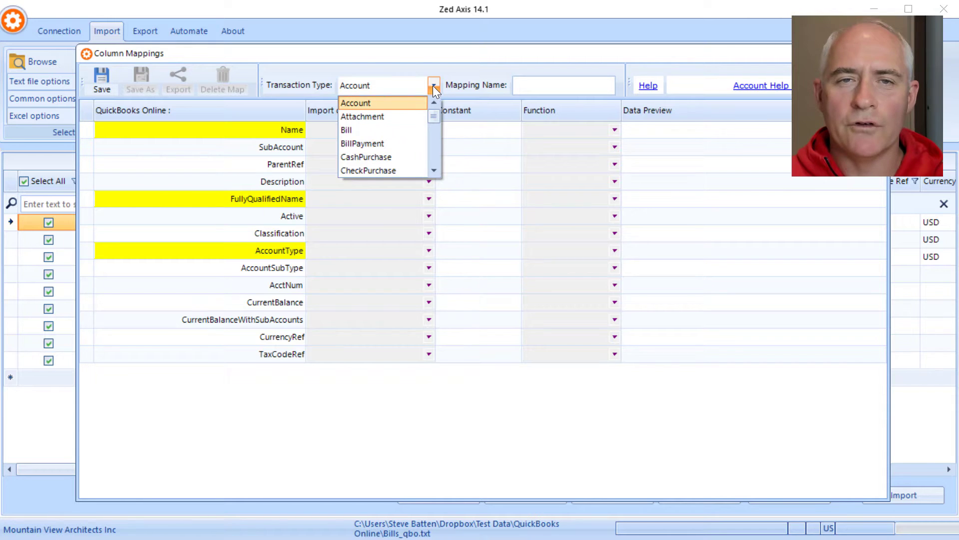
{"action": "left_click", "coordinate": [384, 130]}
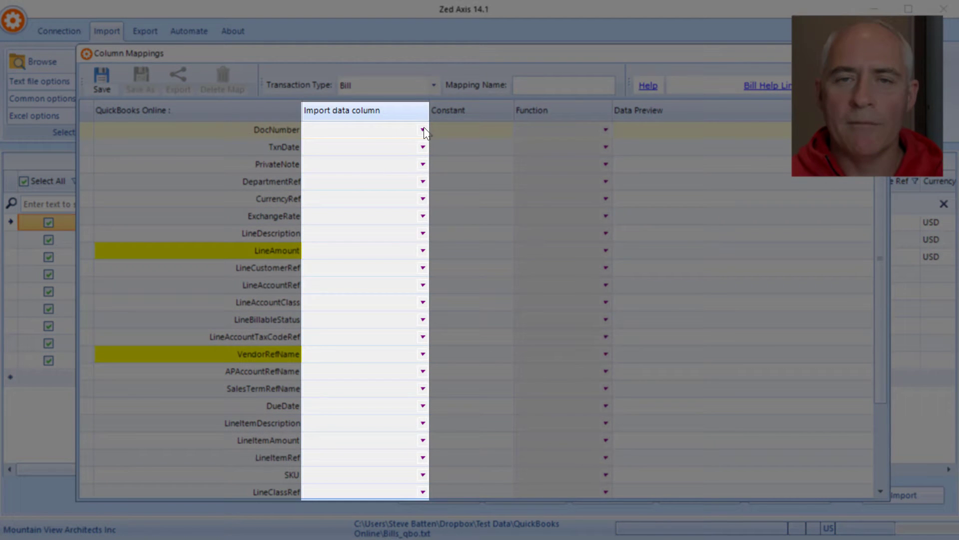
{"action": "left_click", "coordinate": [423, 130]}
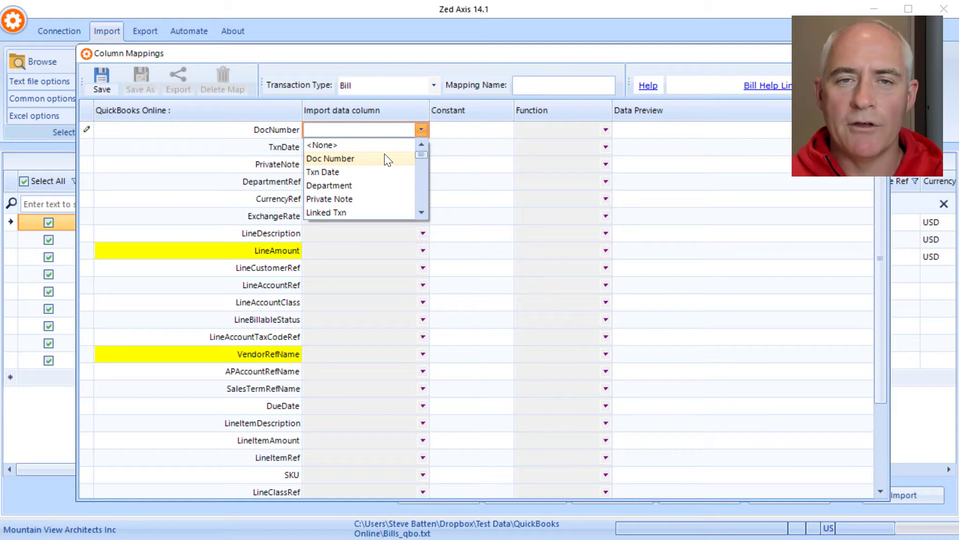
Map DocNumber to the Doc Number column and TxnDate to the Txn Date column
{"action": "left_click", "coordinate": [387, 159]}
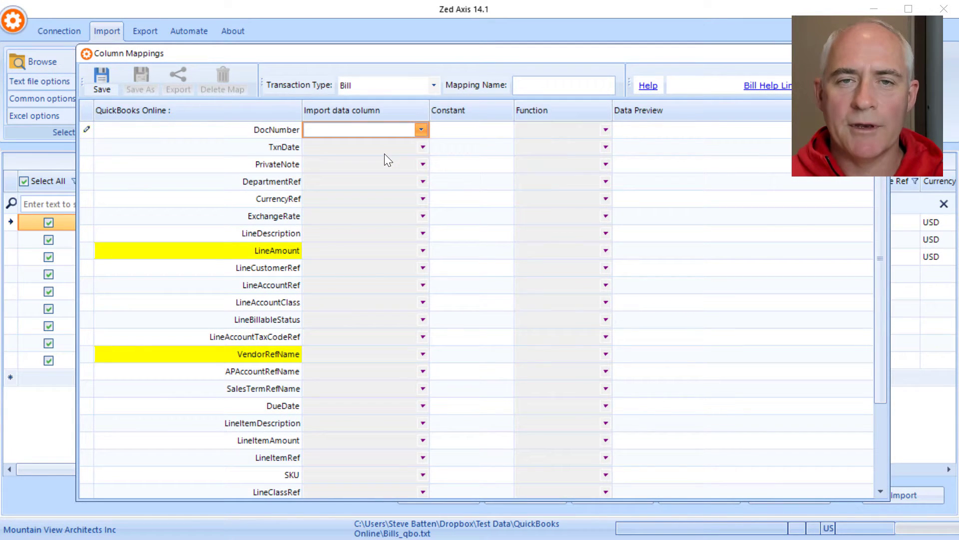
{"action": "left_click", "coordinate": [420, 150]}
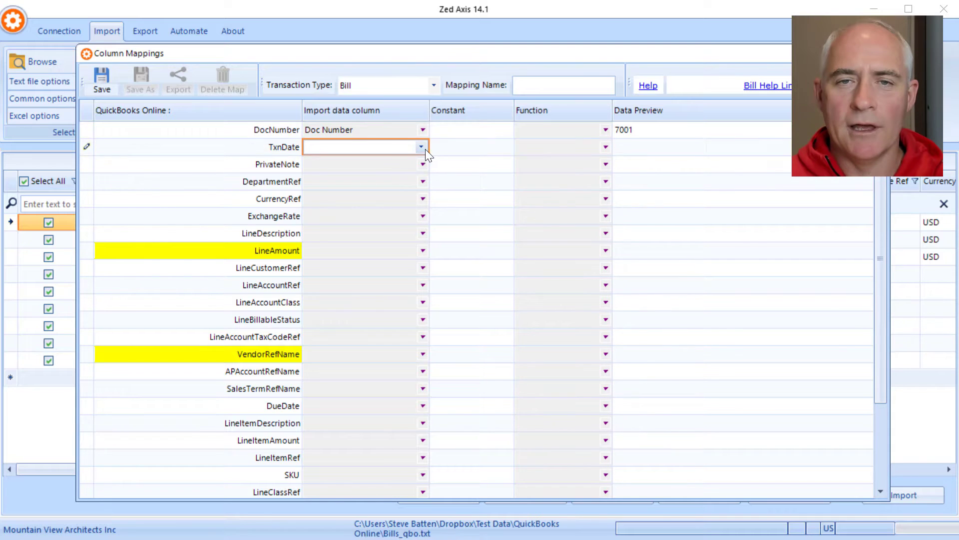
{"action": "left_click", "coordinate": [420, 147]}
{"action": "left_click", "coordinate": [339, 188]}
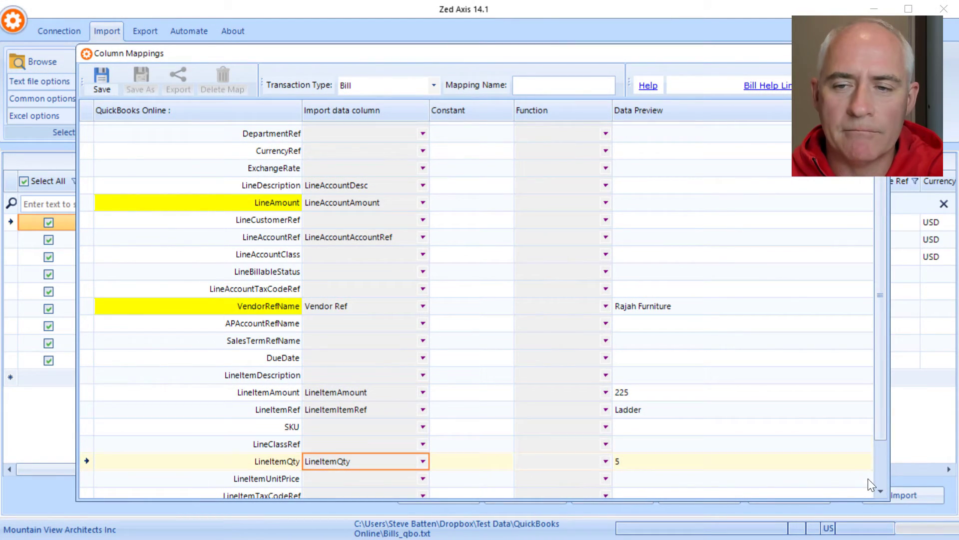
{"action": "left_click", "coordinate": [880, 492]}
{"action": "left_click", "coordinate": [881, 491]}
{"action": "left_click", "coordinate": [880, 490]}
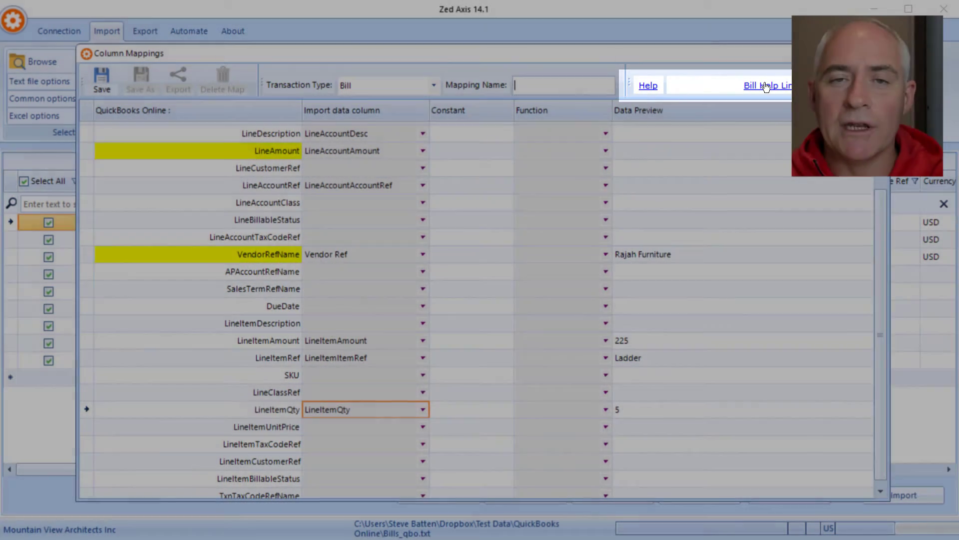
{"action": "left_click", "coordinate": [766, 86]}
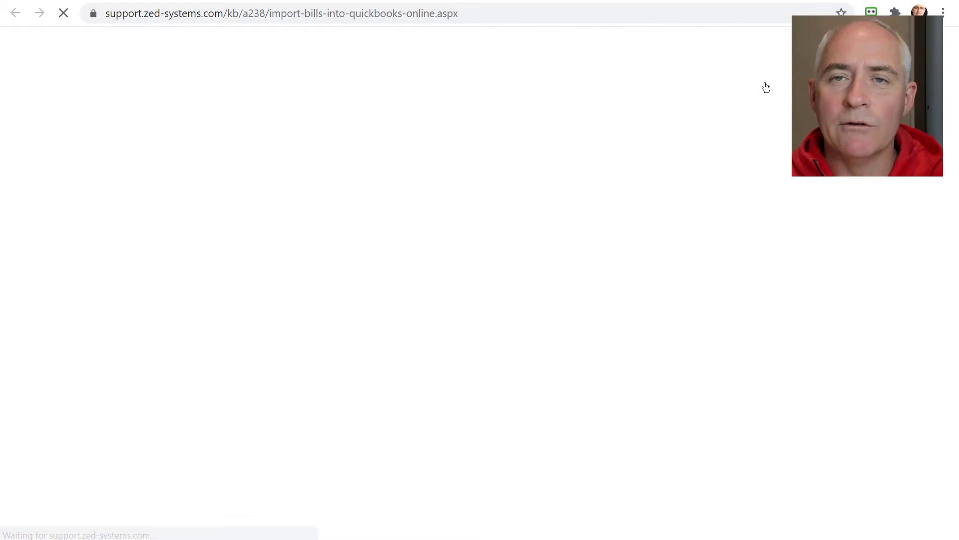
{"action": "scroll", "coordinate": [678, 209], "scroll_direction": "down", "scroll_amount": 4}
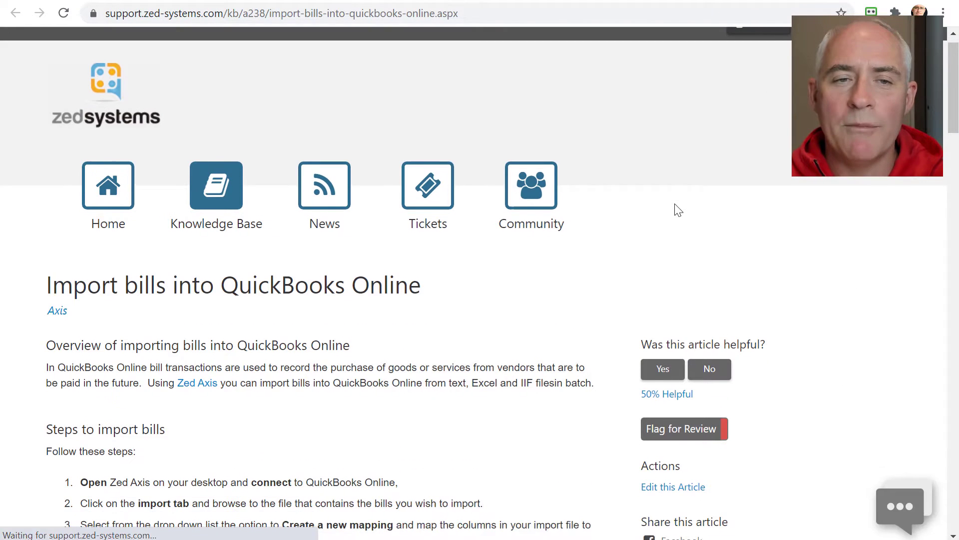
{"action": "scroll", "coordinate": [677, 210], "scroll_direction": "down", "scroll_amount": 6}
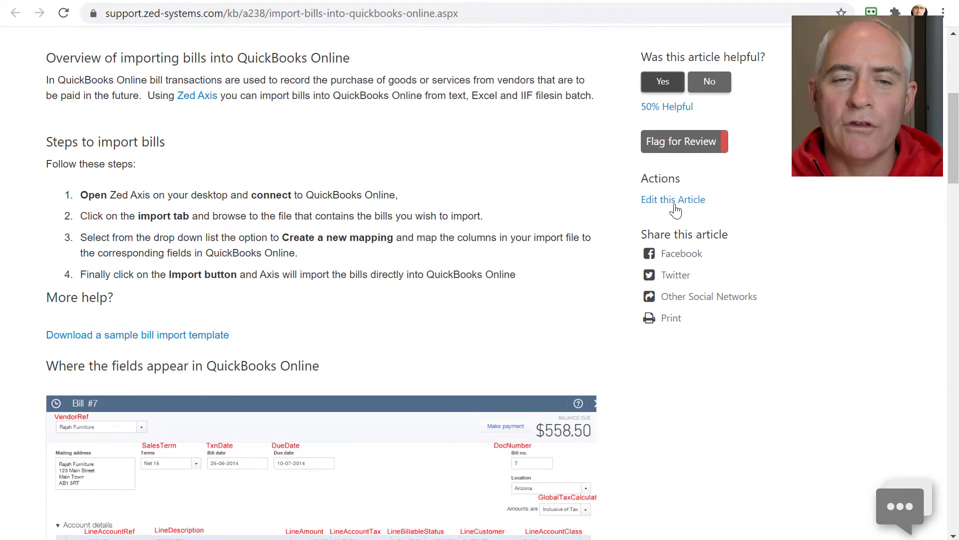
{"action": "scroll", "coordinate": [677, 210], "scroll_direction": "down", "scroll_amount": 8}
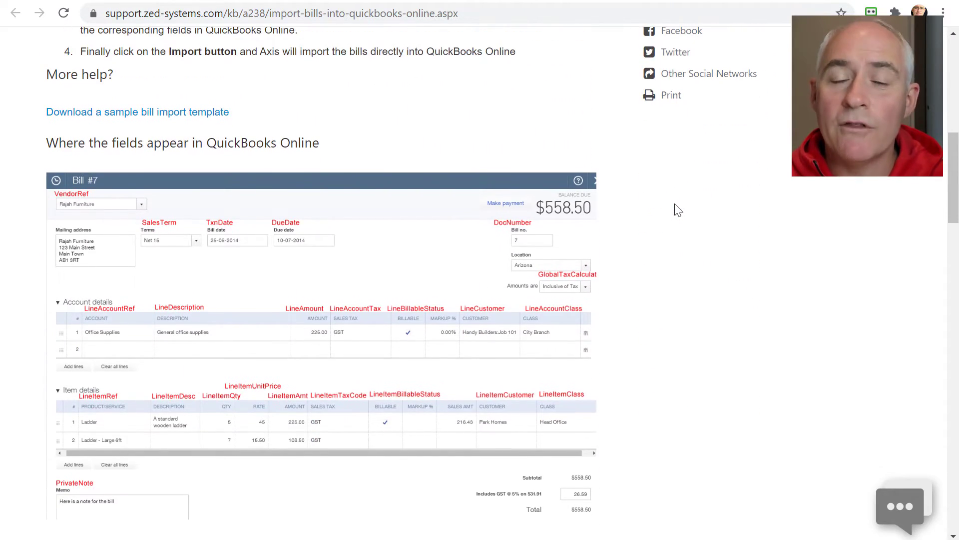
{"action": "scroll", "coordinate": [678, 210], "scroll_direction": "down", "scroll_amount": 5}
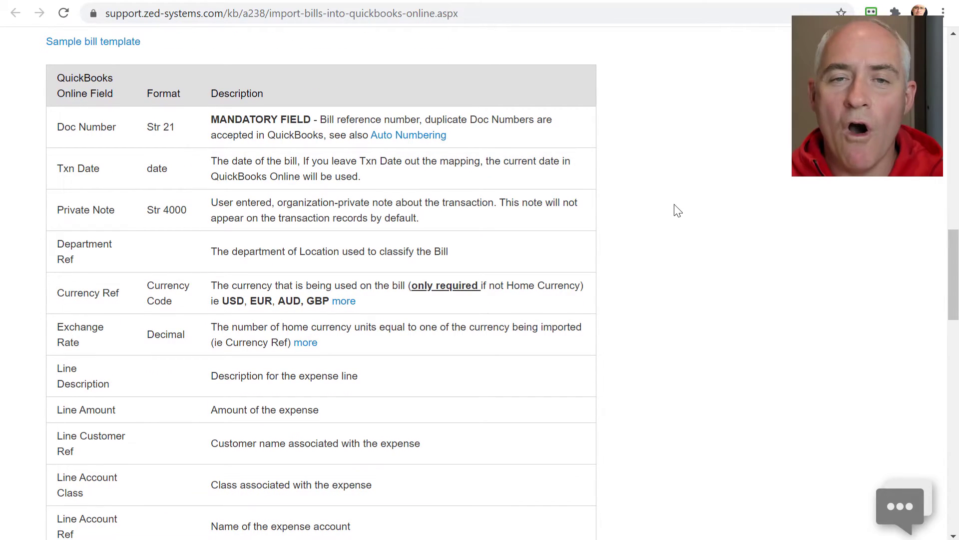
{"action": "scroll", "coordinate": [678, 209], "scroll_direction": "down", "scroll_amount": 1}
{"action": "scroll", "coordinate": [678, 209], "scroll_direction": "down", "scroll_amount": 1}
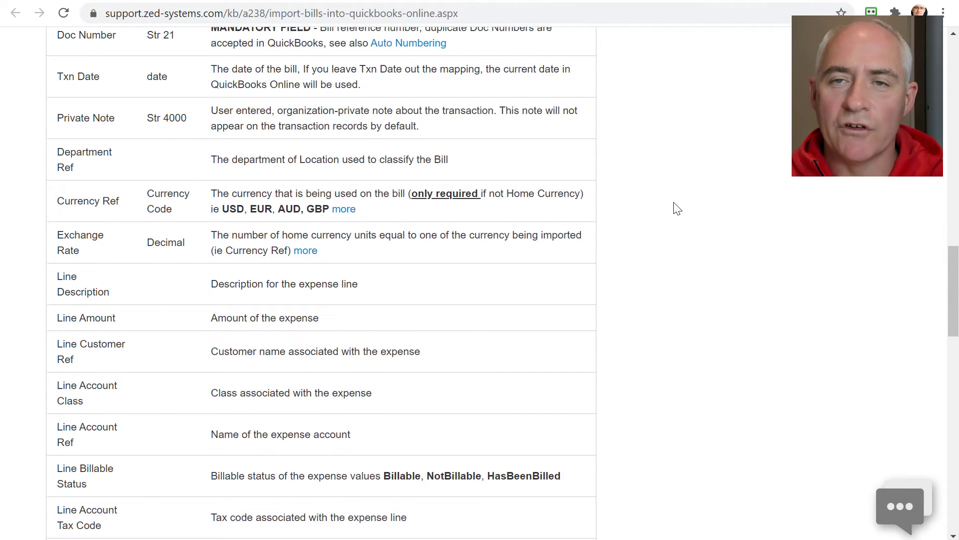
{"action": "scroll", "coordinate": [678, 209], "scroll_direction": "down", "scroll_amount": 2}
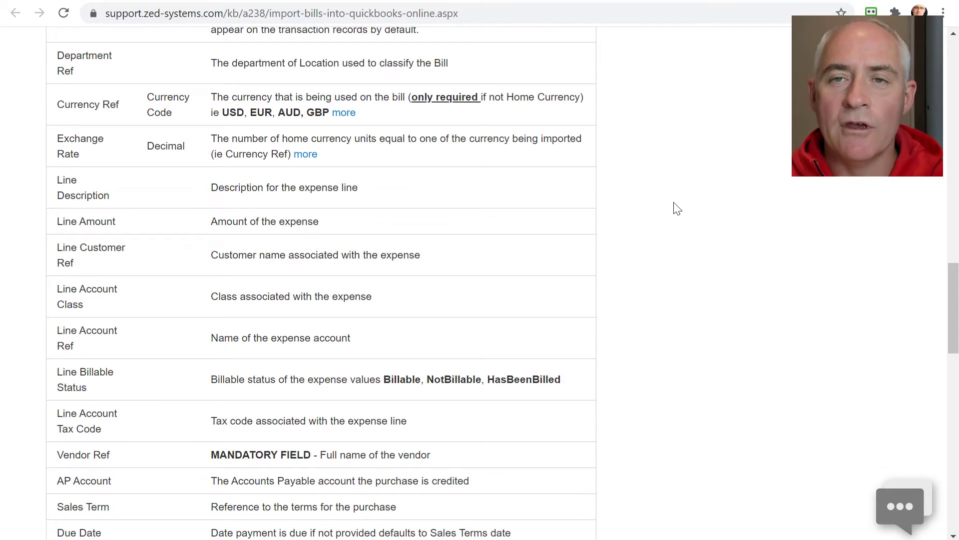
{"action": "scroll", "coordinate": [678, 209], "scroll_direction": "up", "scroll_amount": 3}
{"action": "scroll", "coordinate": [678, 209], "scroll_direction": "up", "scroll_amount": 3}
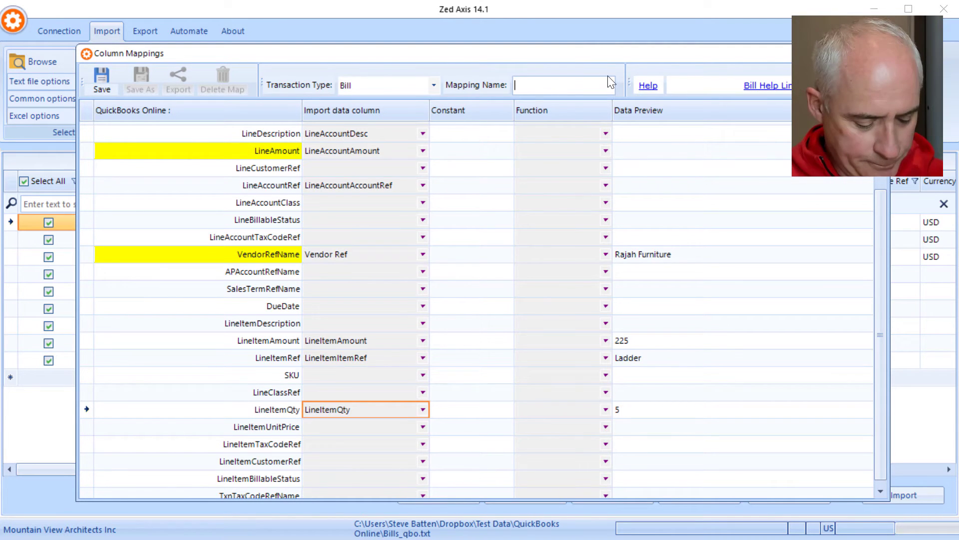
Save the mapping as 'Bill QBO Map' and import existing transactions as Duplicate
{"action": "type", "text": "Bill Map"}
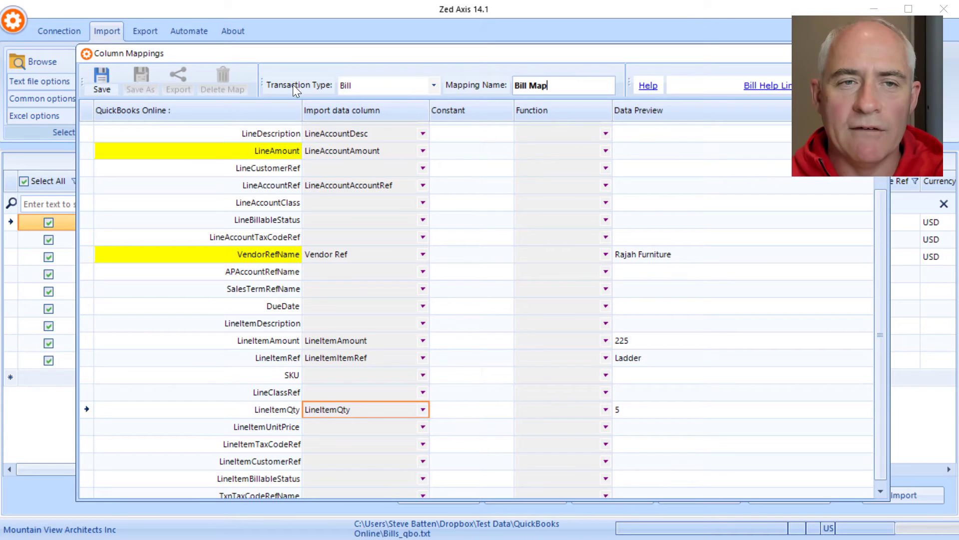
{"action": "left_click", "coordinate": [101, 80]}
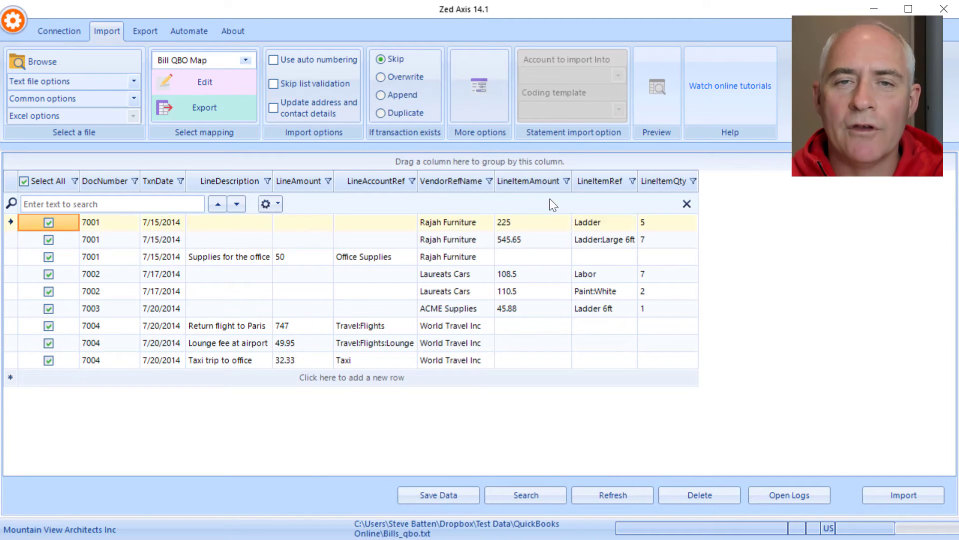
{"action": "left_click", "coordinate": [382, 114]}
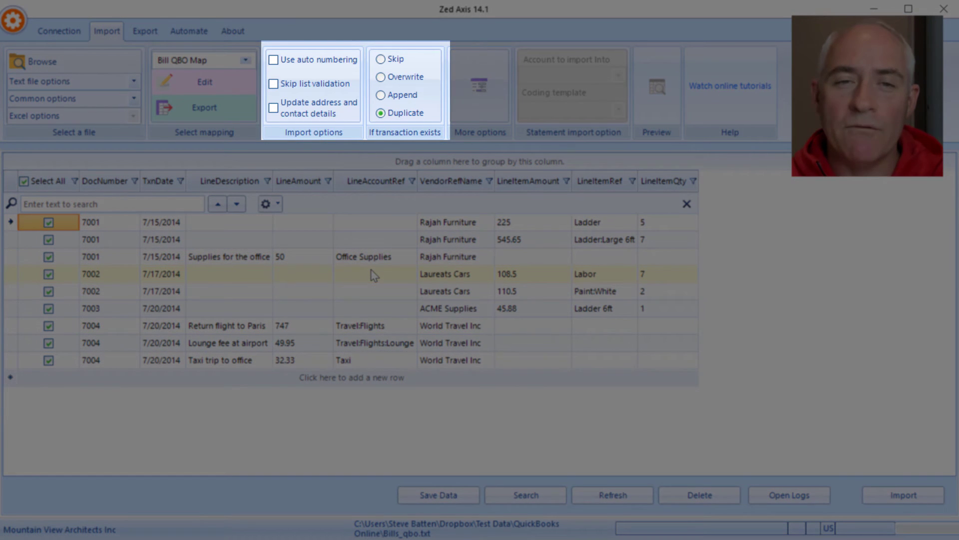
Turn on Use auto numbering and start importing the bills into QuickBooks Online
{"action": "left_click", "coordinate": [330, 59]}
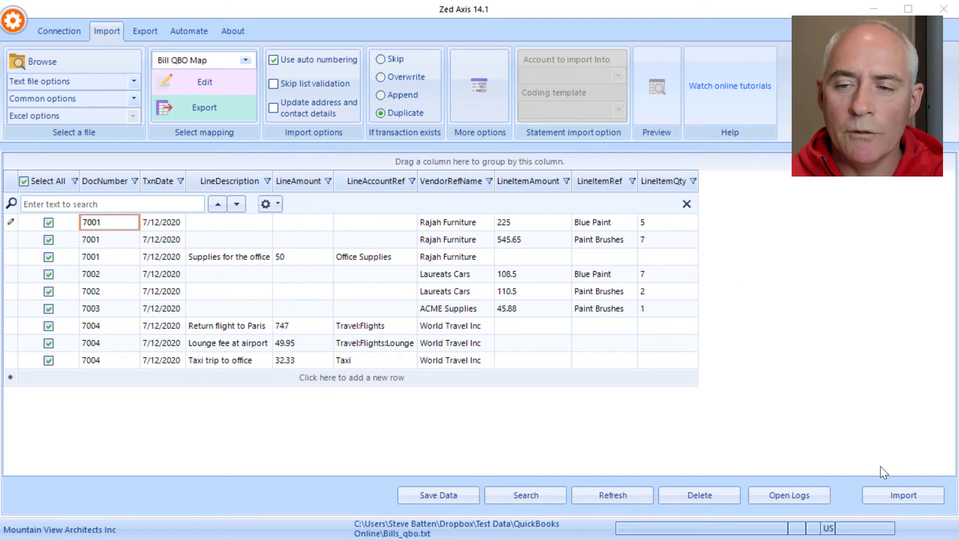
{"action": "left_click", "coordinate": [898, 495]}
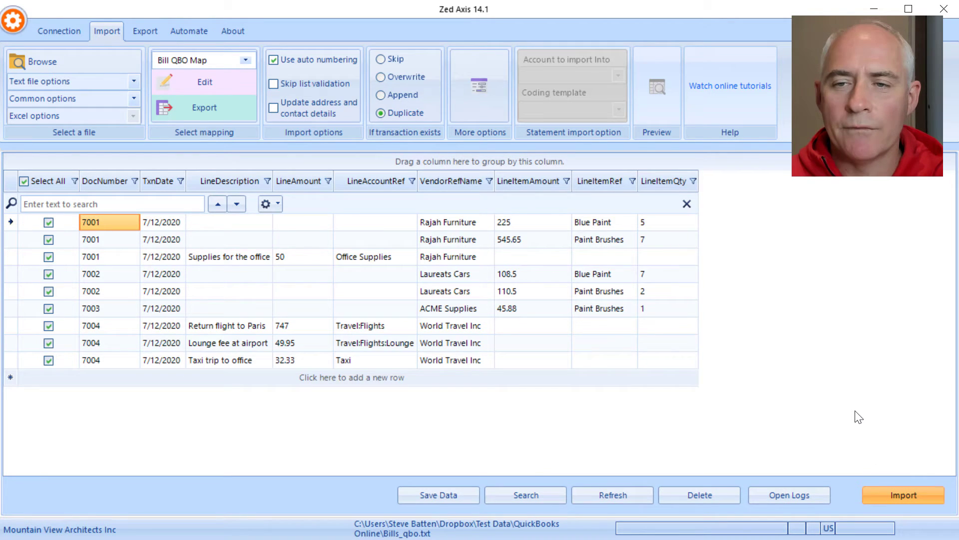
Move the Axis Import Progress window aside while bills 7001–7004 import
{"action": "left_click_drag", "start_coordinate": [790, 307], "coordinate": [531, 79]}
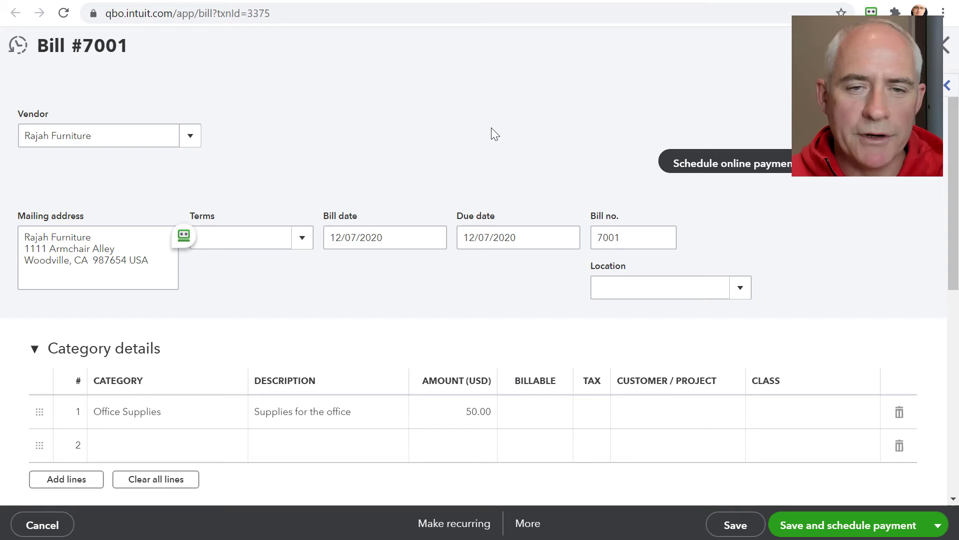
Review Bill #7001's Office Supplies, Blue Paint and Paint Brushes lines totalling 820.65
{"action": "scroll", "coordinate": [451, 289], "scroll_direction": "down", "scroll_amount": 2}
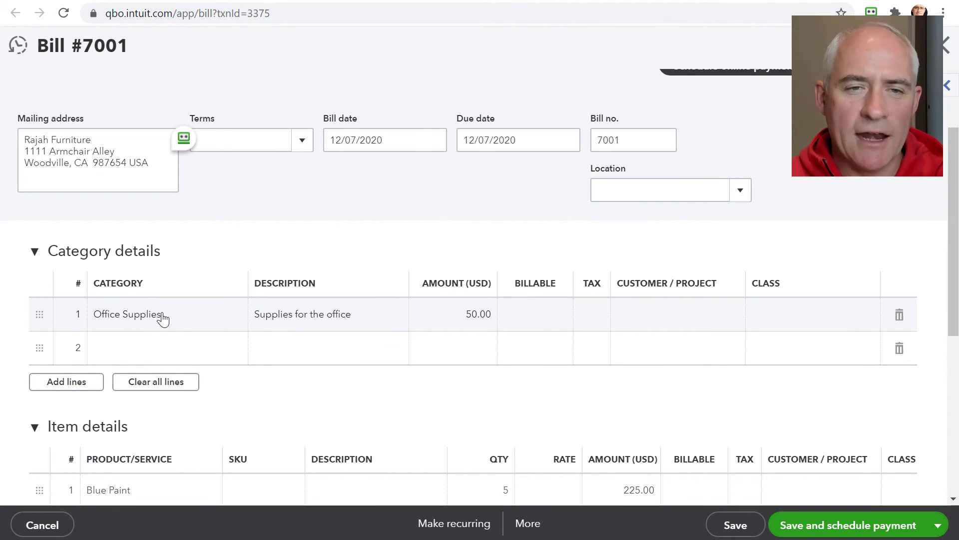
{"action": "scroll", "coordinate": [164, 317], "scroll_direction": "down", "scroll_amount": 1}
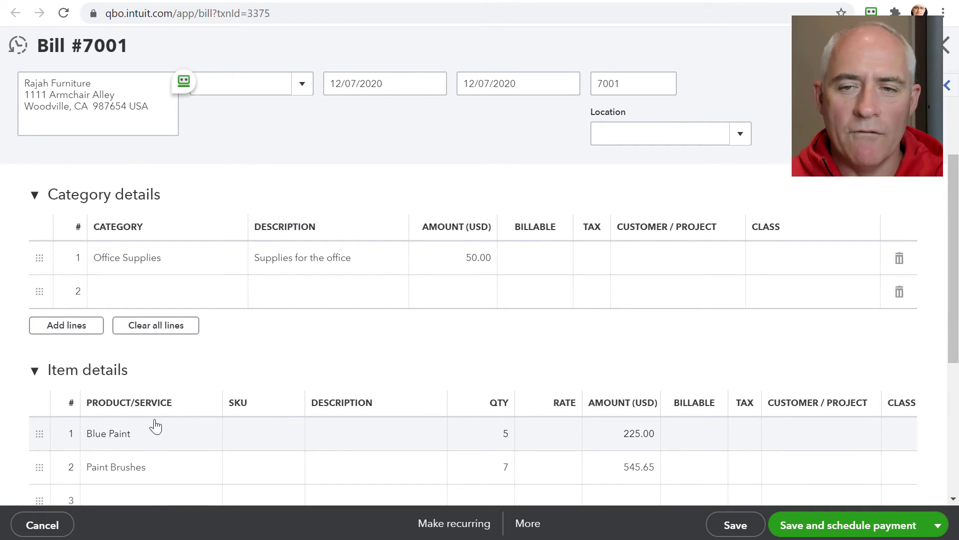
{"action": "scroll", "coordinate": [230, 367], "scroll_direction": "up", "scroll_amount": 2}
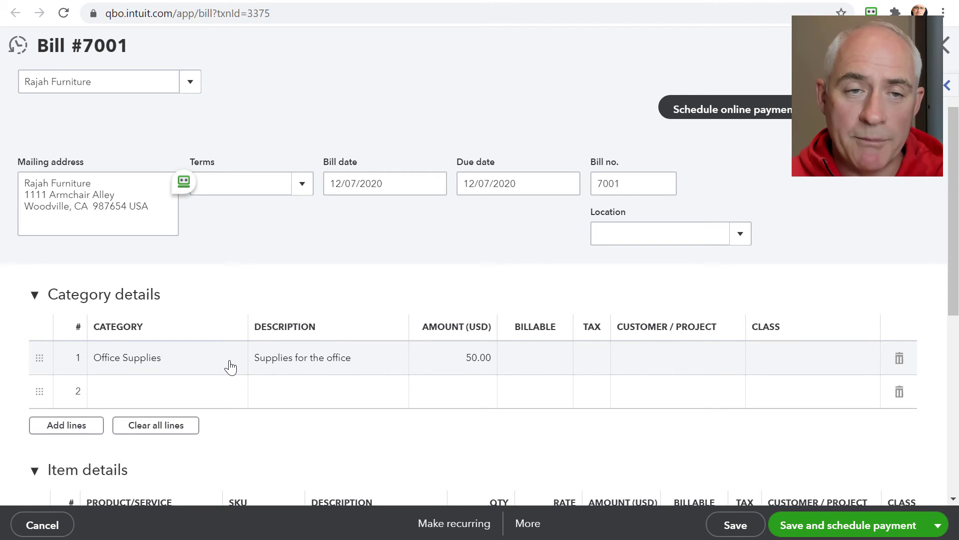
{"action": "scroll", "coordinate": [230, 367], "scroll_direction": "down", "scroll_amount": 4}
{"action": "scroll", "coordinate": [230, 367], "scroll_direction": "down", "scroll_amount": 3}
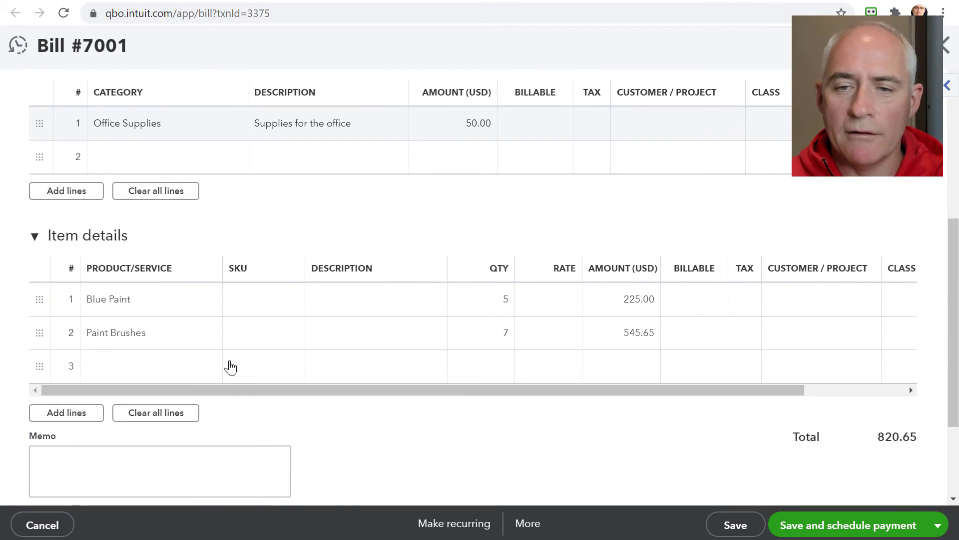
{"action": "scroll", "coordinate": [230, 367], "scroll_direction": "up", "scroll_amount": 4}
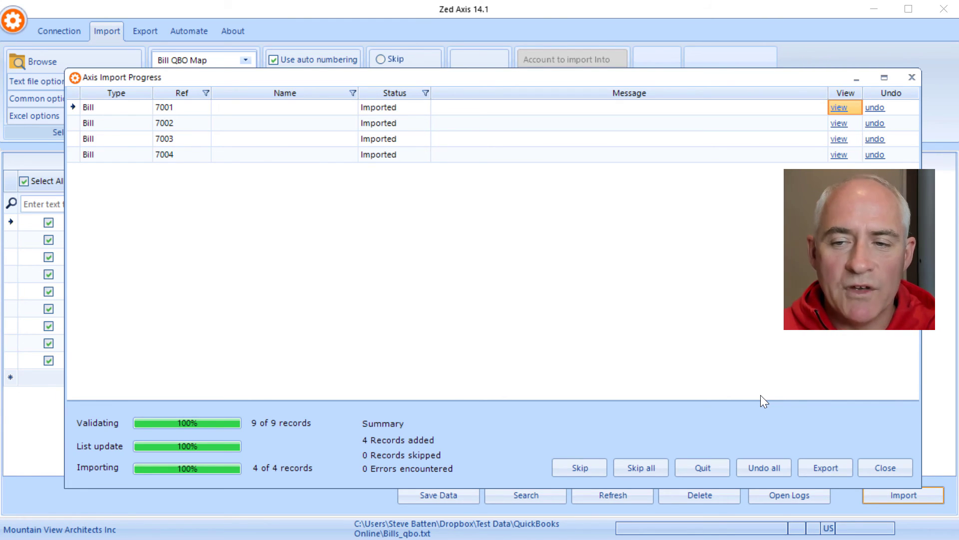
Close the Axis Import Progress results window
{"action": "left_click", "coordinate": [879, 463]}
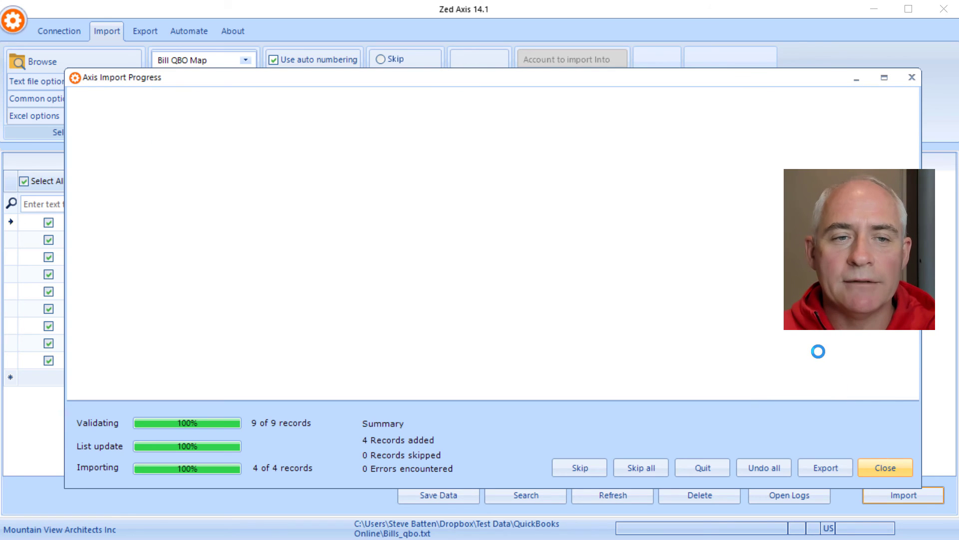